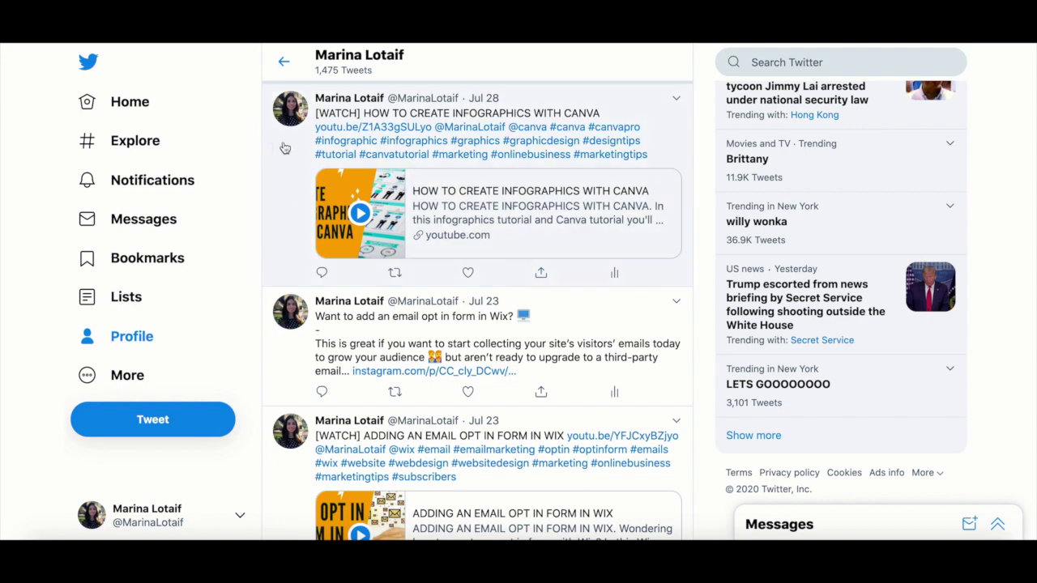
Go back to the Twitter Home timeline before moving on to Canva.
left_click(130, 101)
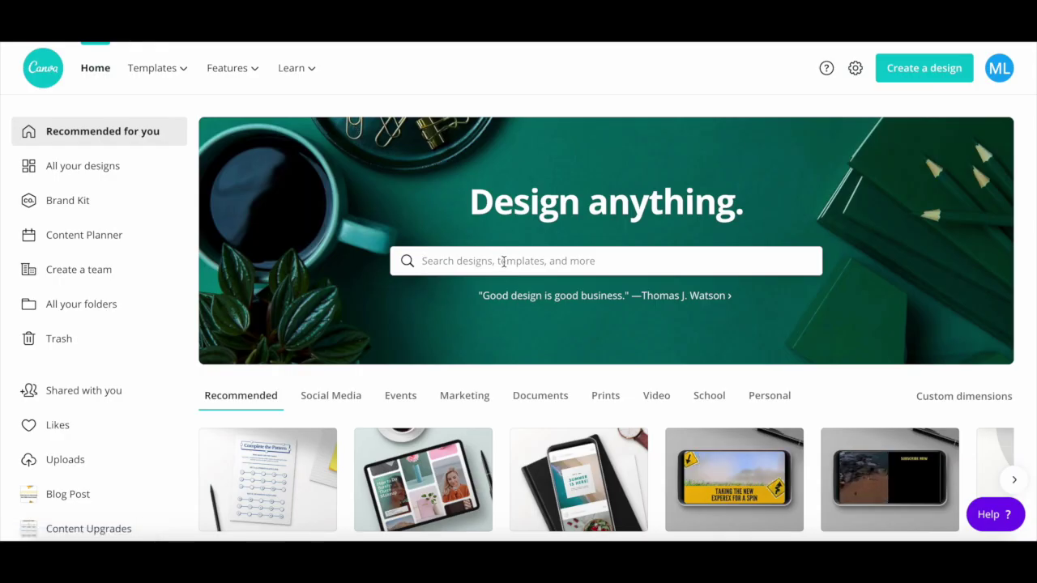
Search Canva for 'instagram story' and open the Instagram Story templates.
type("in")
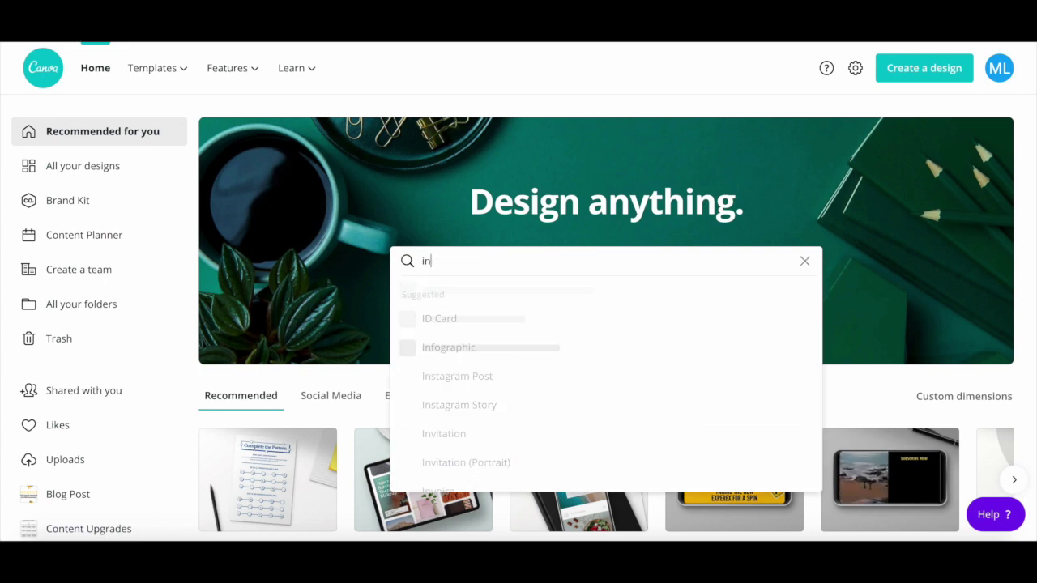
type("stagr")
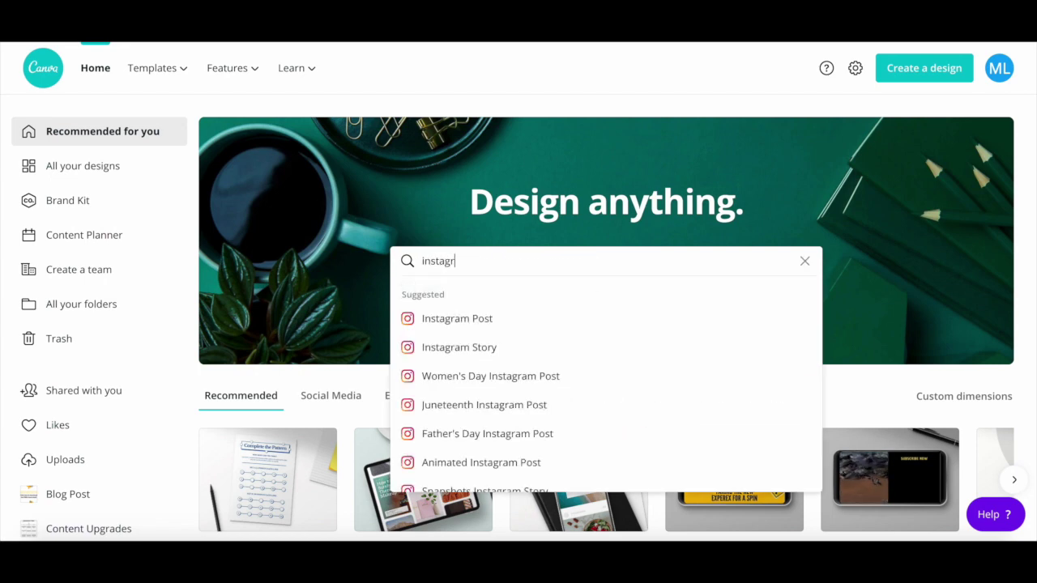
type("am st")
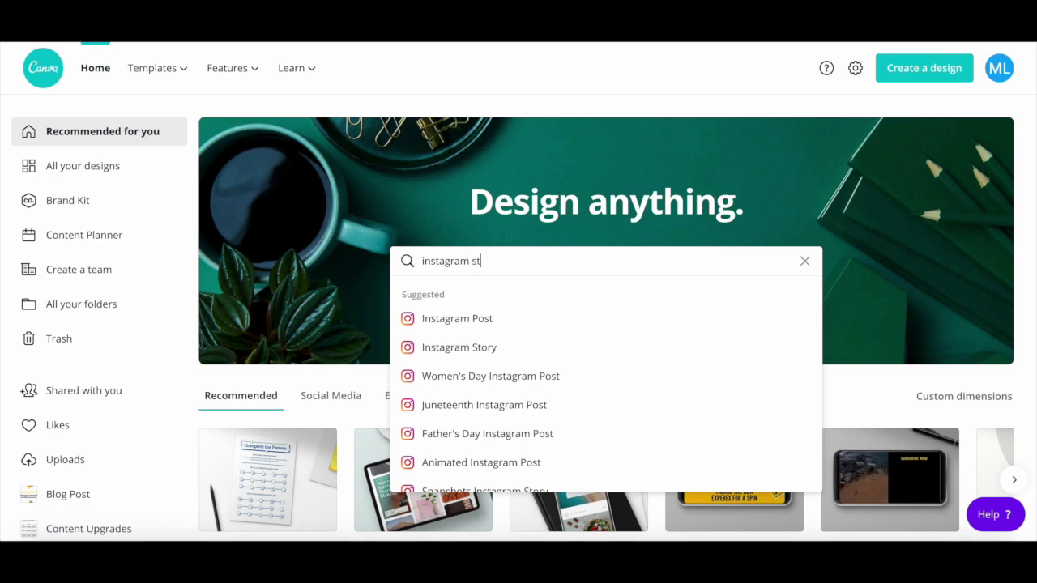
type("ory")
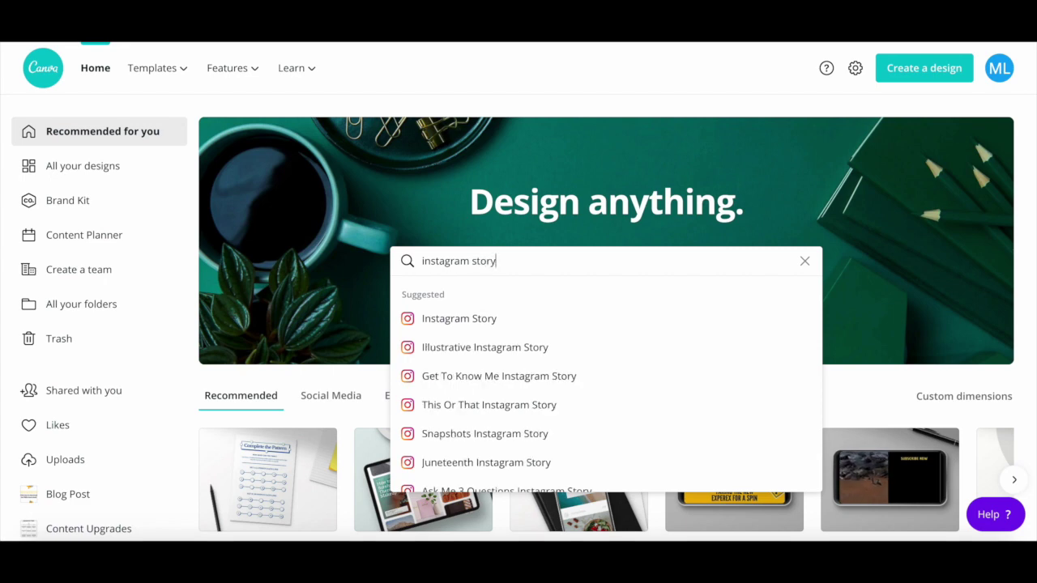
left_click(520, 321)
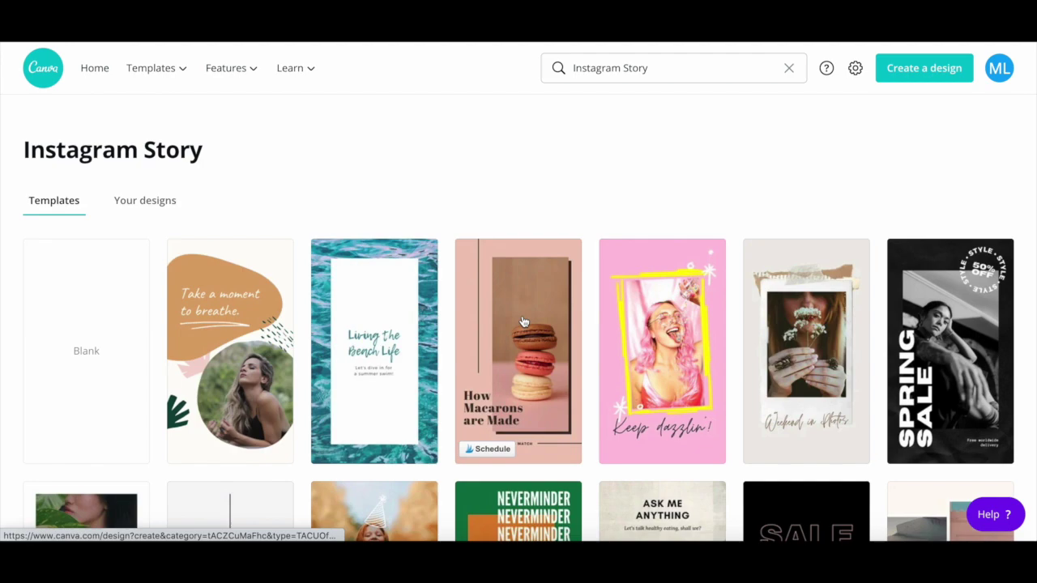
Start a blank Story design and upload the Tweet screenshot from Downloads.
left_click(114, 333)
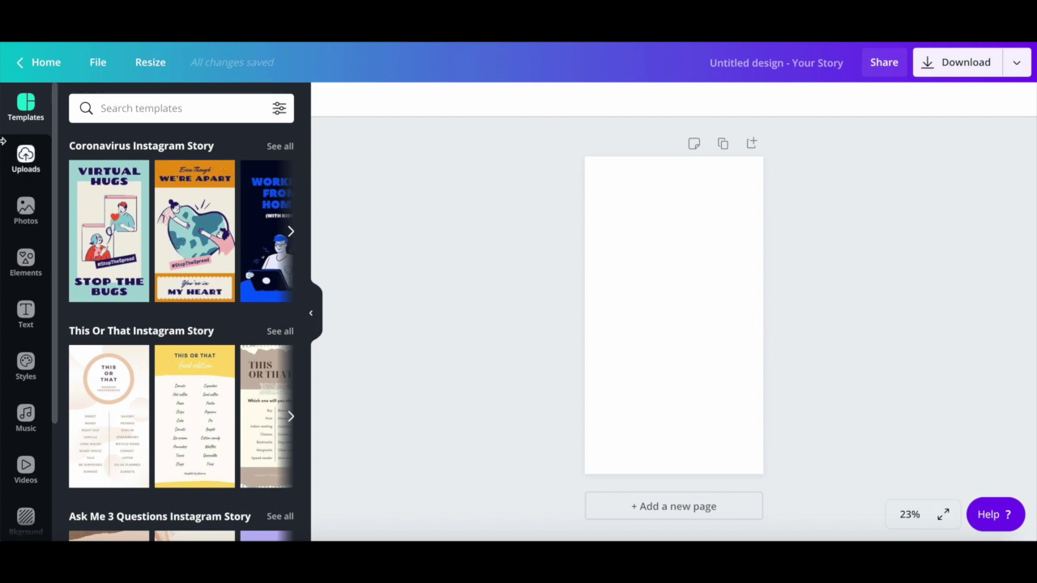
left_click(25, 162)
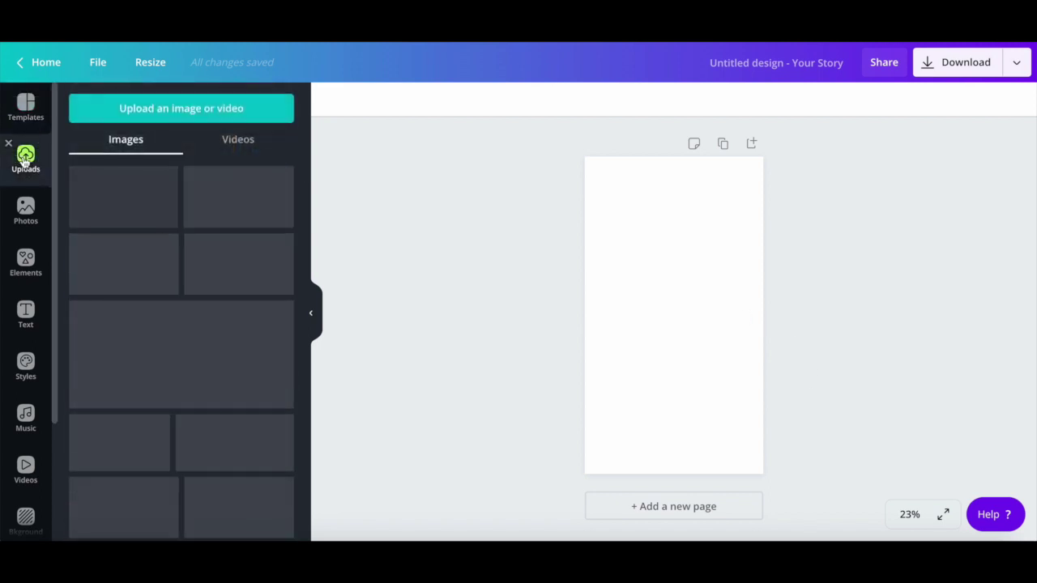
left_click(153, 113)
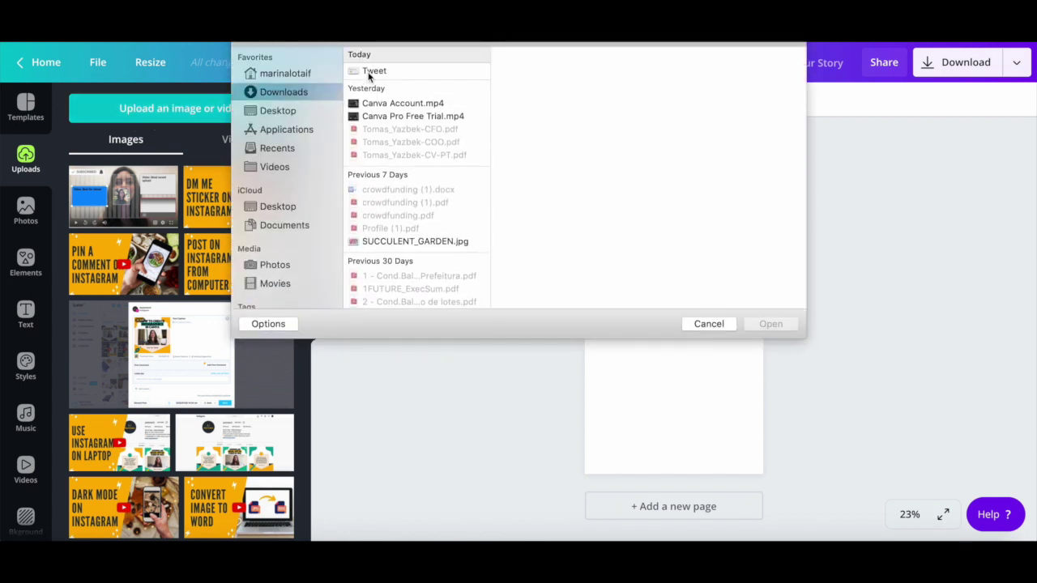
left_click(371, 72)
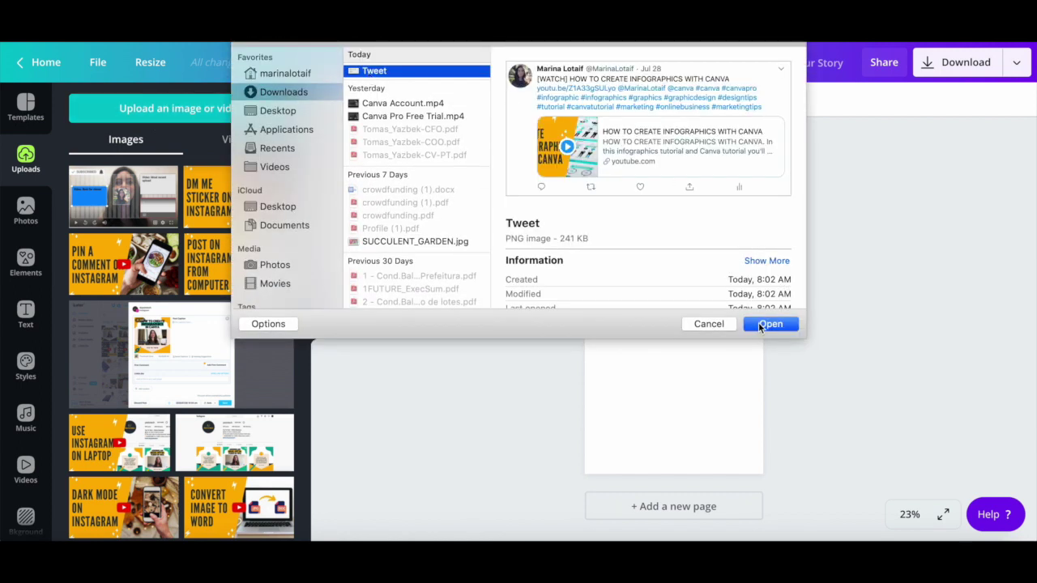
left_click(761, 325)
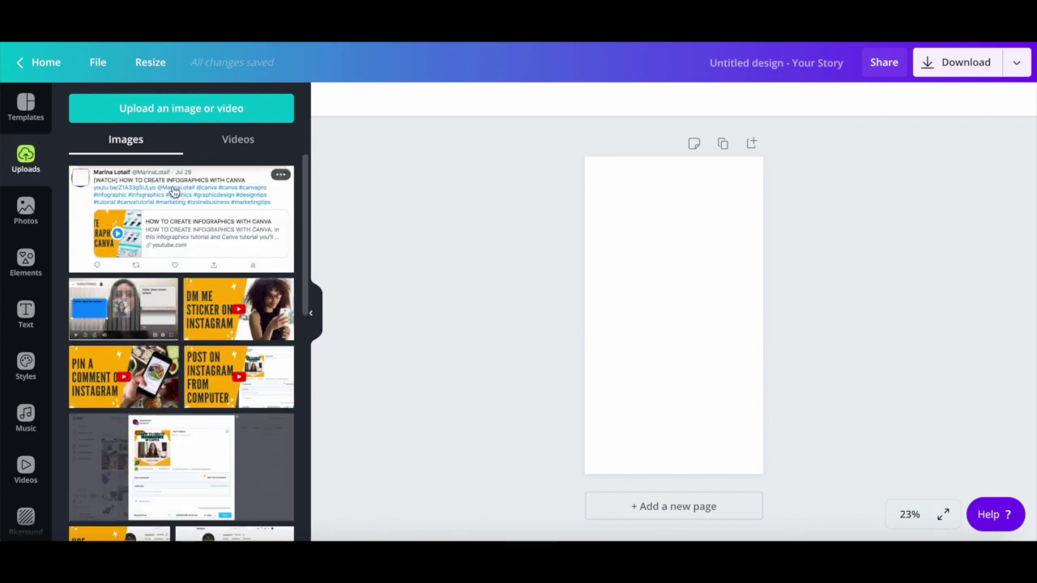
Drop the Tweet screenshot onto the Story page and stretch it edge to edge.
left_click_drag(147, 200, 750, 349)
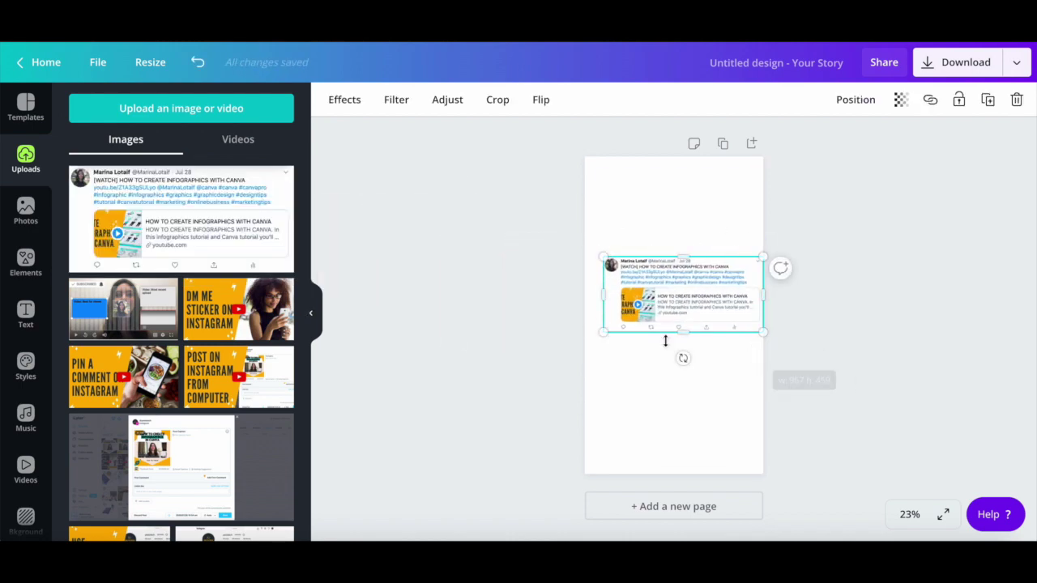
left_click_drag(604, 331, 596, 351)
left_click_drag(680, 294, 672, 294)
scroll(675, 292, "up", 5)
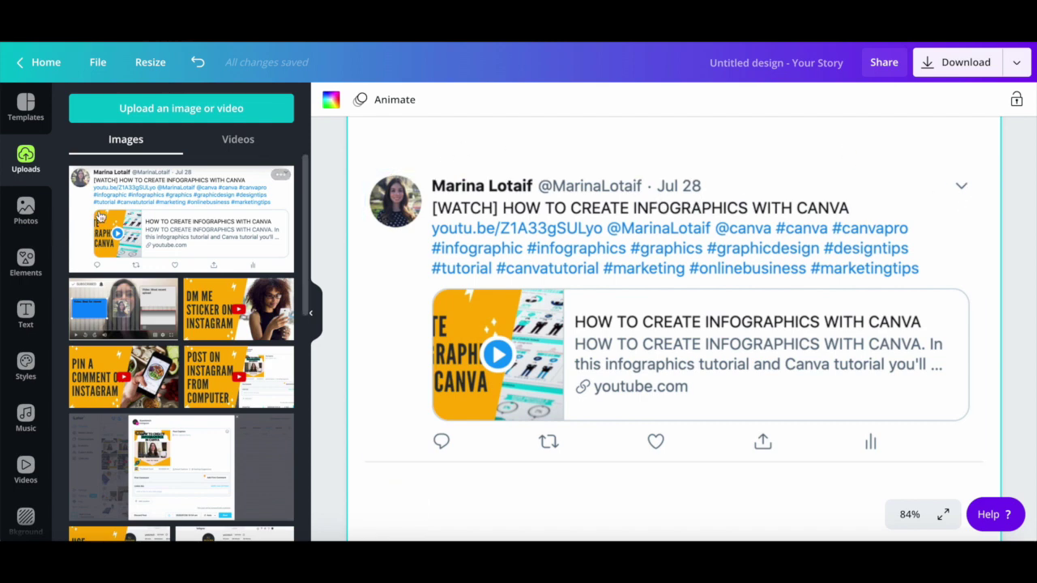
Add a square shape from Elements and color it white.
left_click(21, 258)
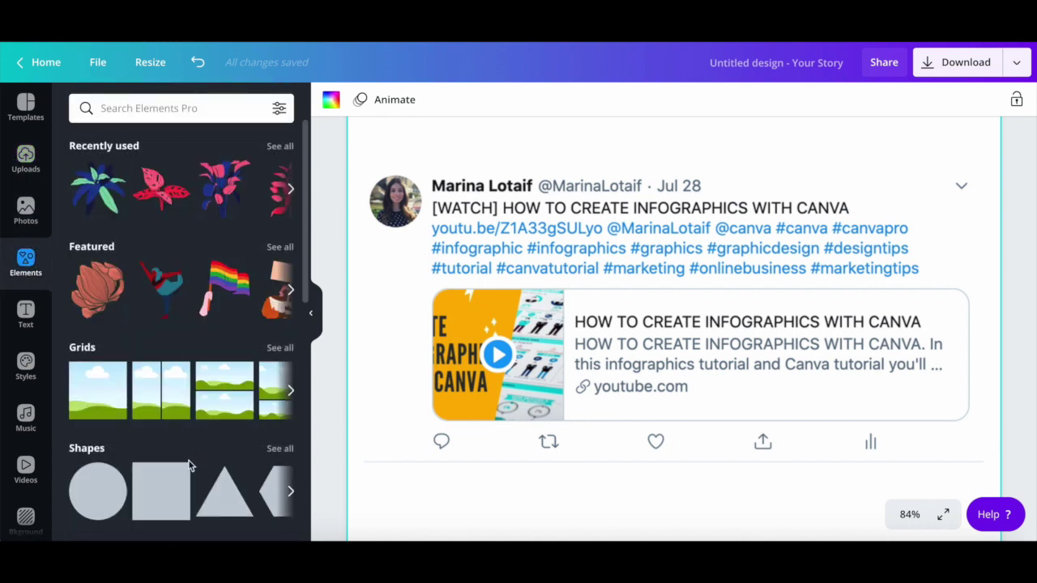
left_click(142, 494)
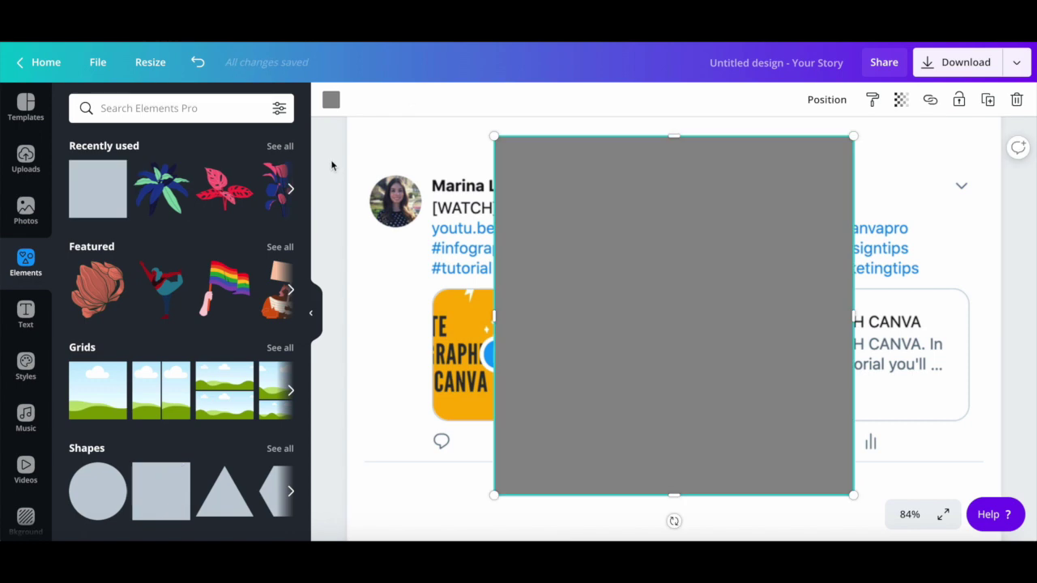
left_click(331, 102)
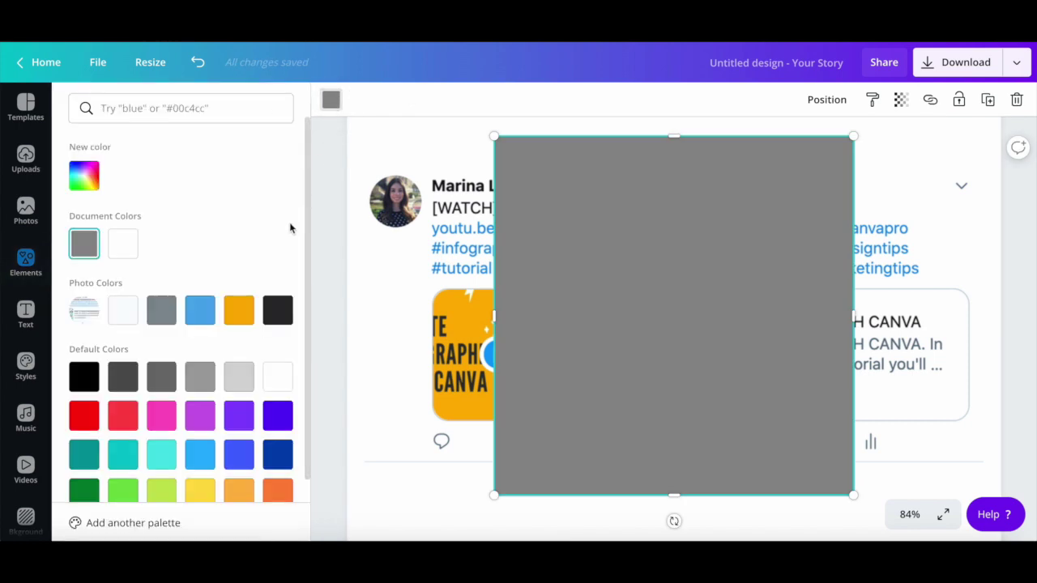
left_click(125, 246)
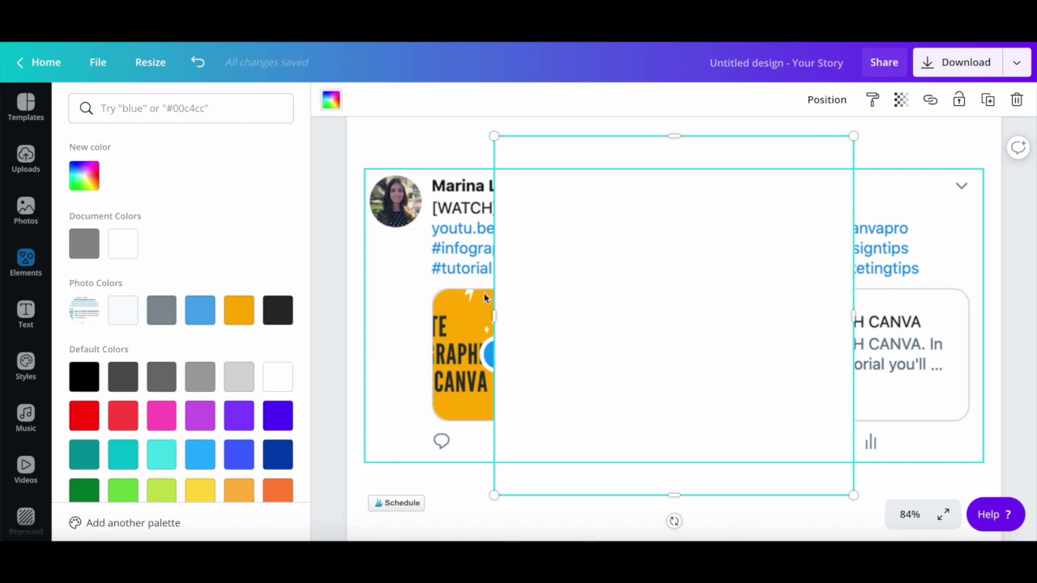
Resize the white square into a thin full-width strip just above the tweet.
left_click_drag(676, 496, 697, 192)
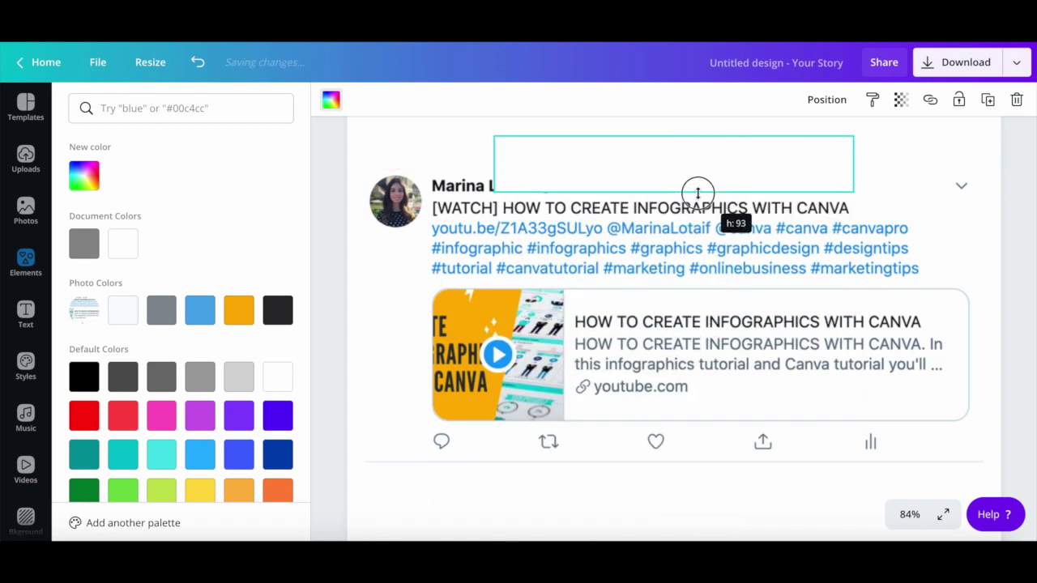
left_click_drag(854, 166, 969, 170)
left_click_drag(493, 164, 647, 163)
key("Escape")
scroll(937, 403, "down", 5)
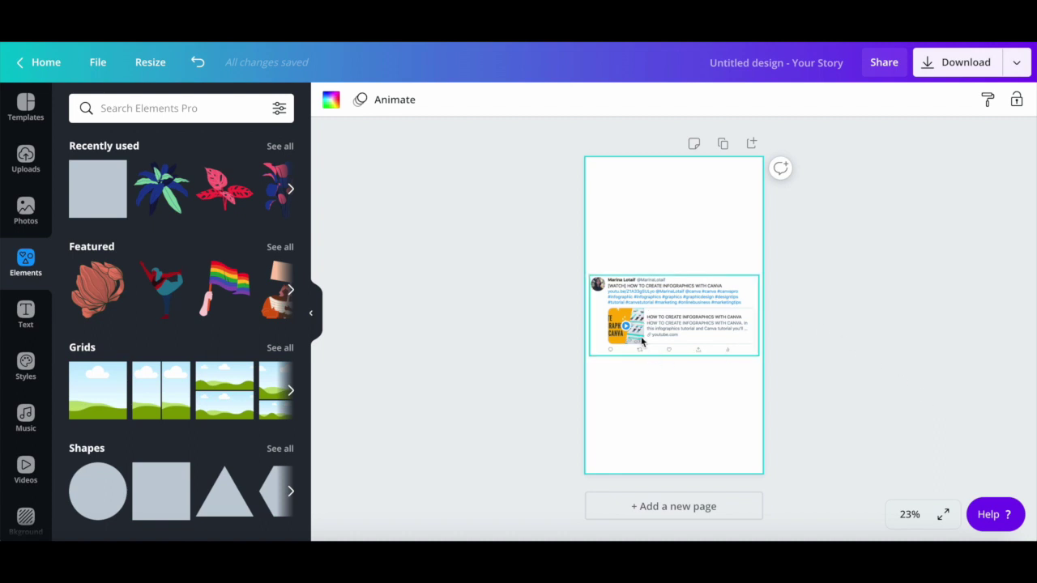
Retitle the design 'Instagram With Tweet' and download it as a PNG.
left_click(785, 67)
key("BackSpace")
type("In")
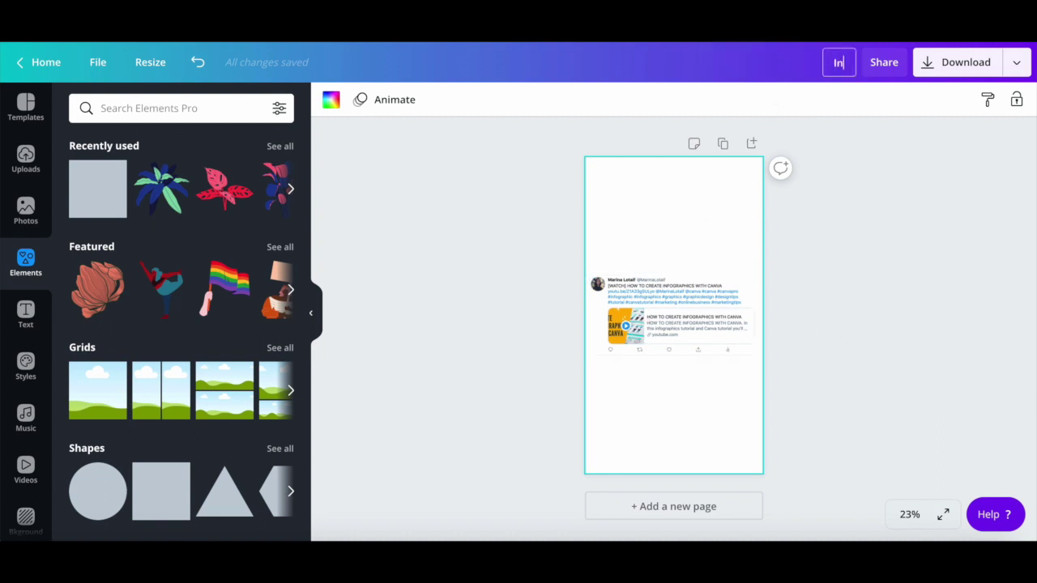
type("stagram With ")
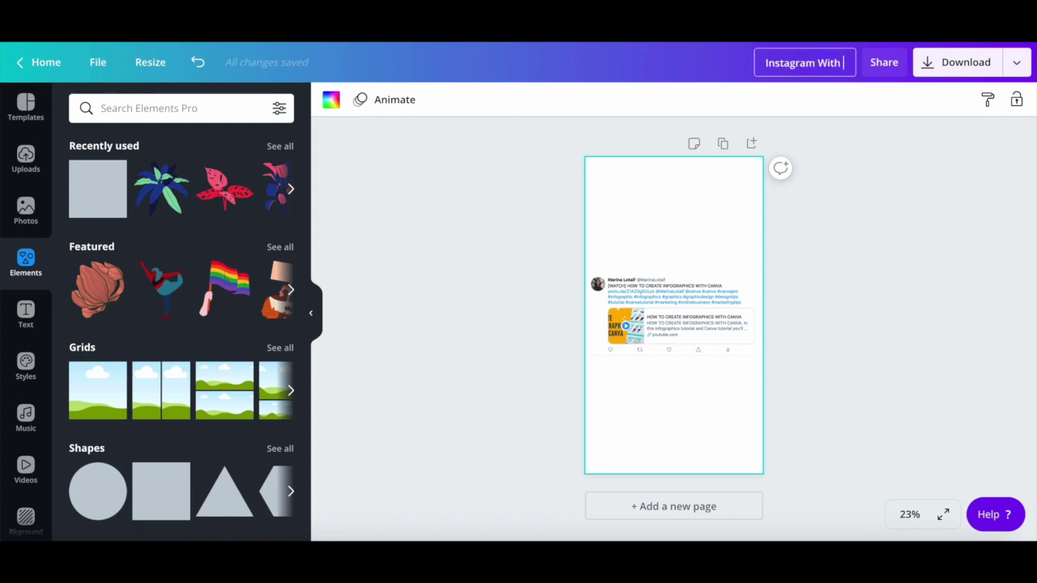
type("Tweet")
left_click(935, 214)
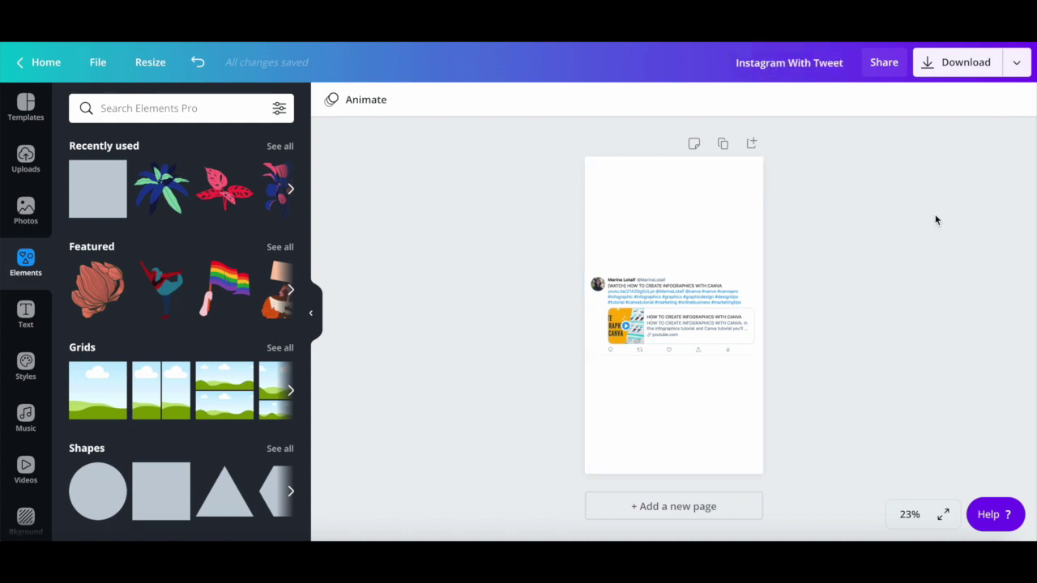
left_click(972, 70)
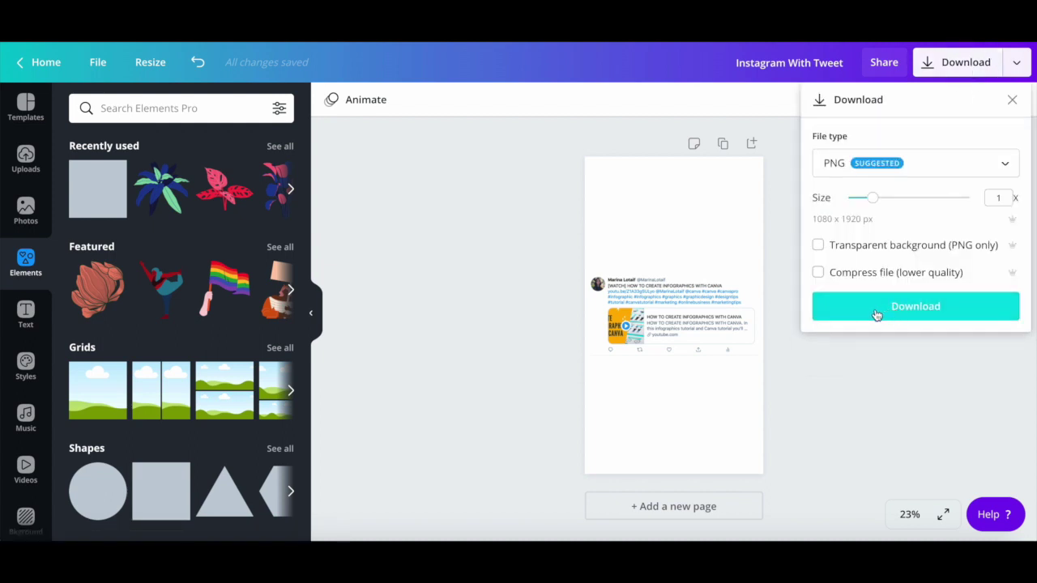
left_click(875, 314)
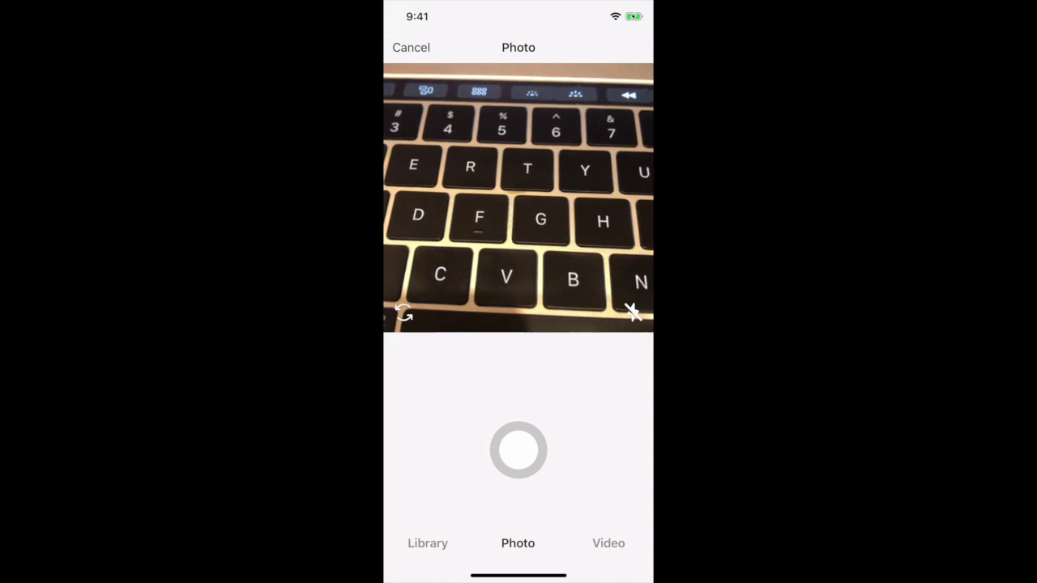
Pick the tweet screenshot from the library, compare Clarendon, Gingham and Moon filters, keep Normal.
left_click(428, 543)
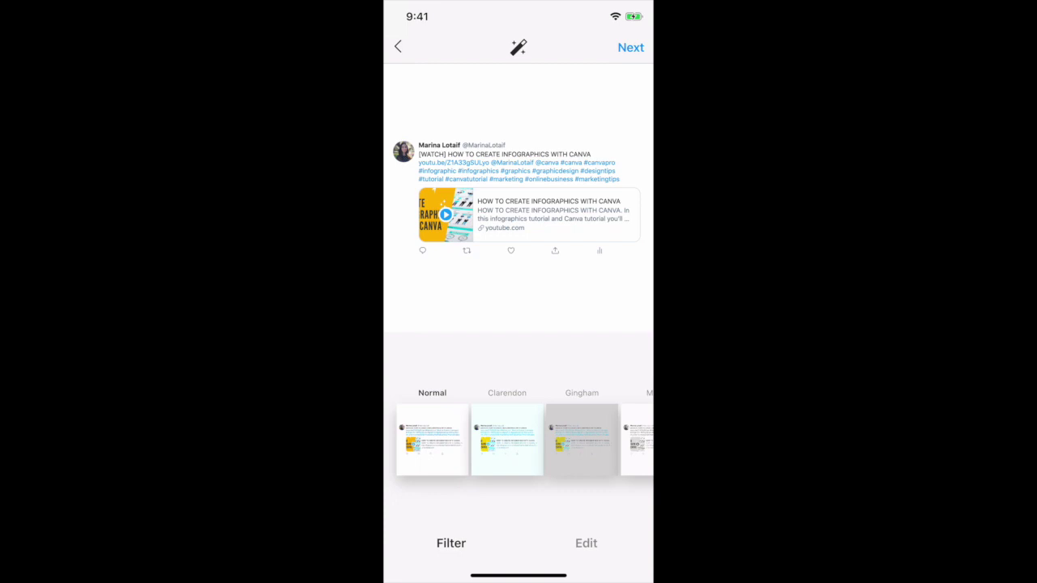
left_click(506, 439)
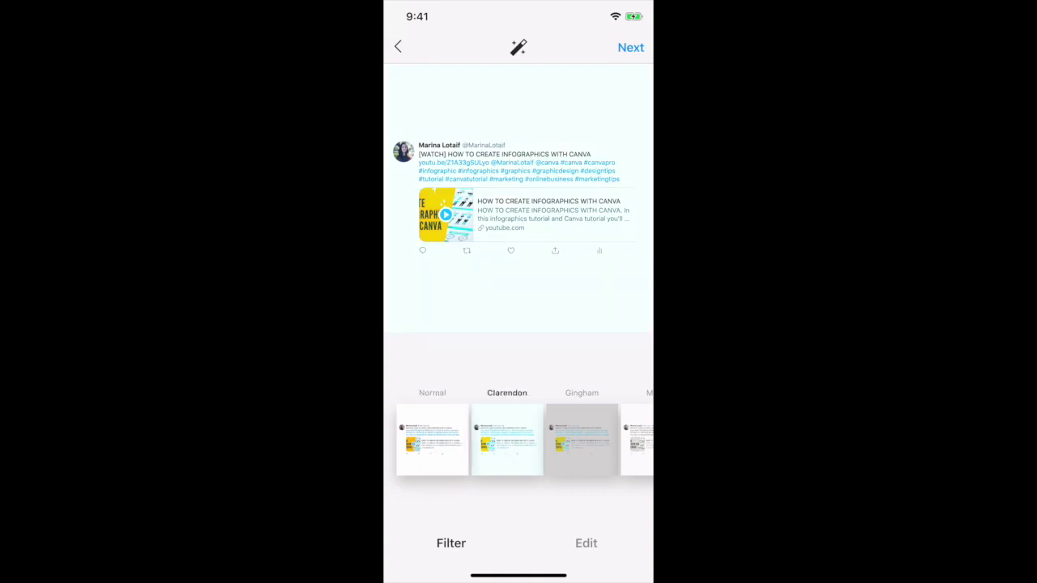
left_click(582, 439)
left_click(640, 439)
left_click_drag(453, 439, 543, 439)
left_click(432, 439)
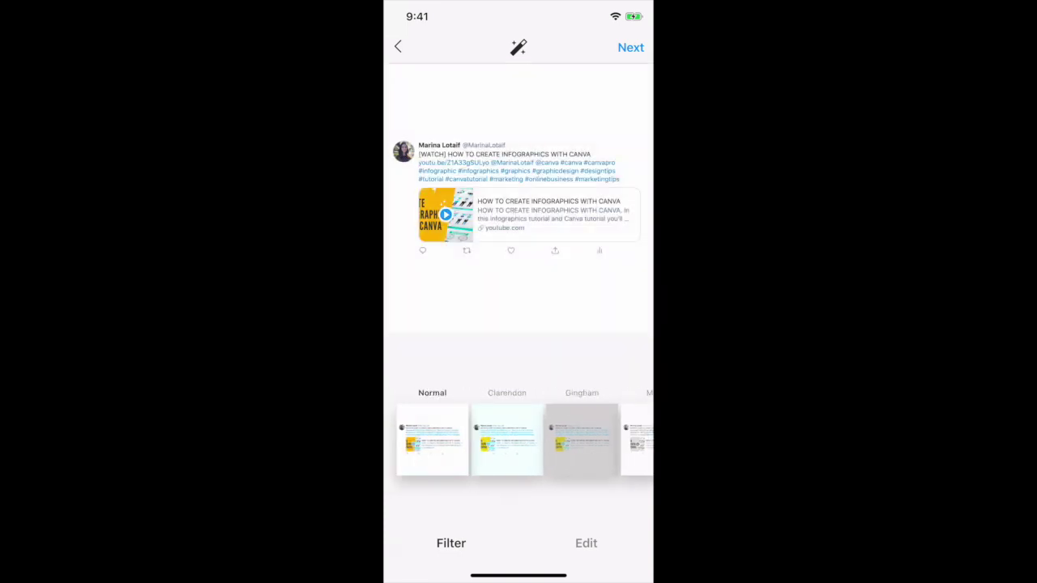
left_click(630, 47)
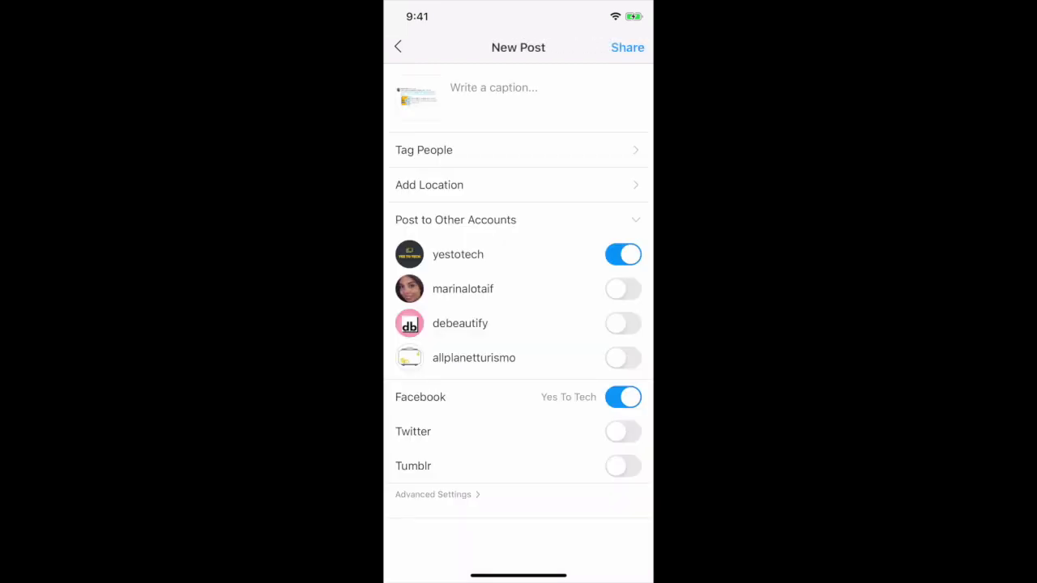
Caption the post 'New video' and publish it.
left_click(493, 87)
type("New ")
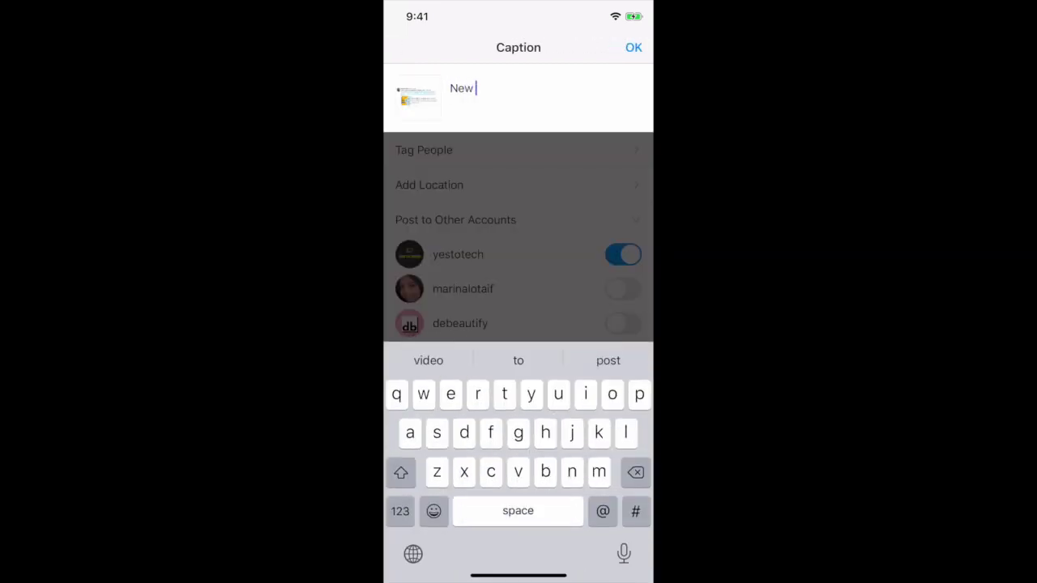
type("video")
left_click(634, 47)
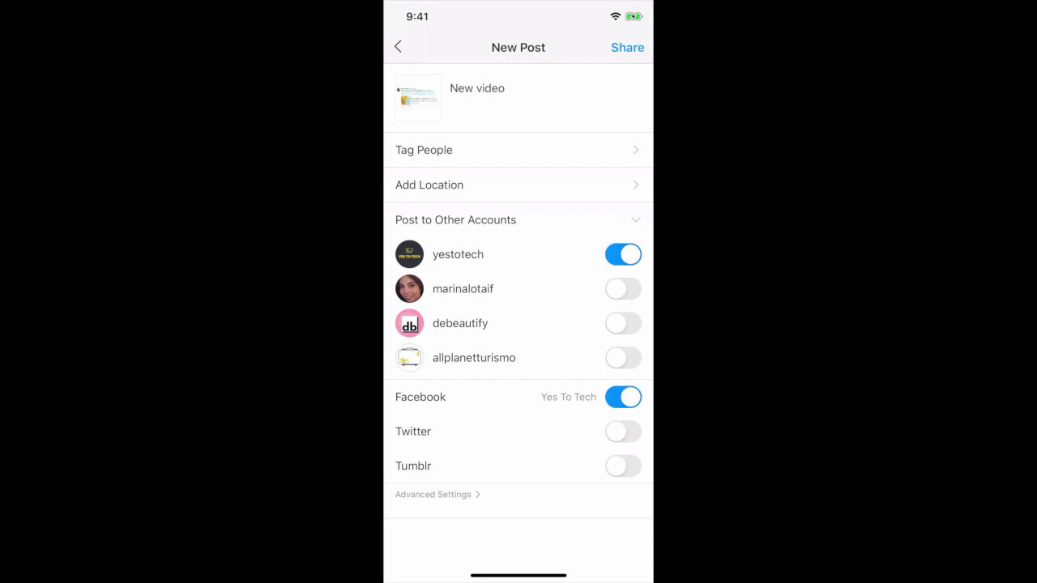
left_click(627, 47)
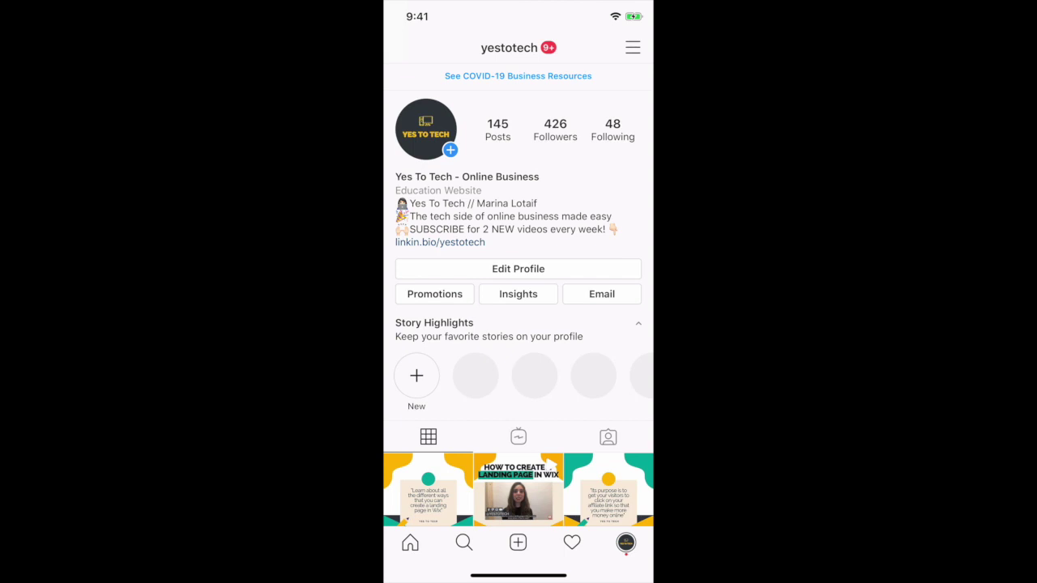
Share the tweet screenshot from the camera roll to Your Story and view it.
left_click_drag(397, 292, 568, 292)
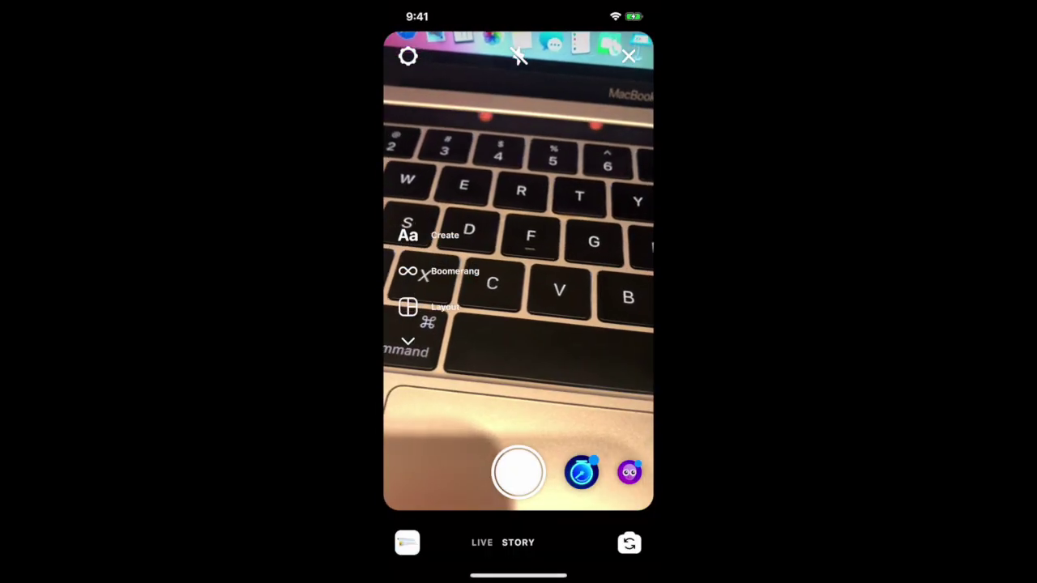
left_click(407, 542)
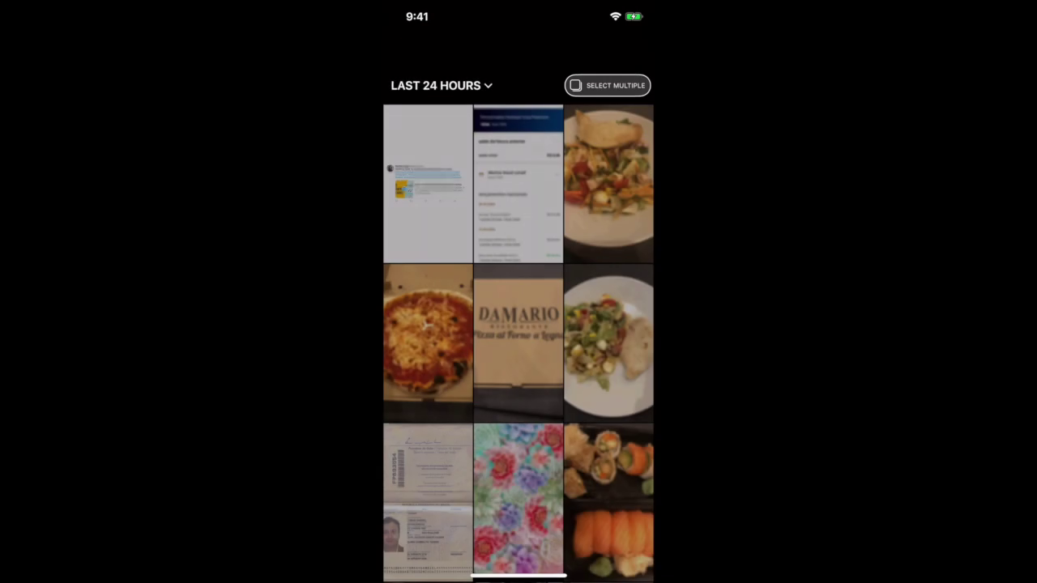
left_click(428, 183)
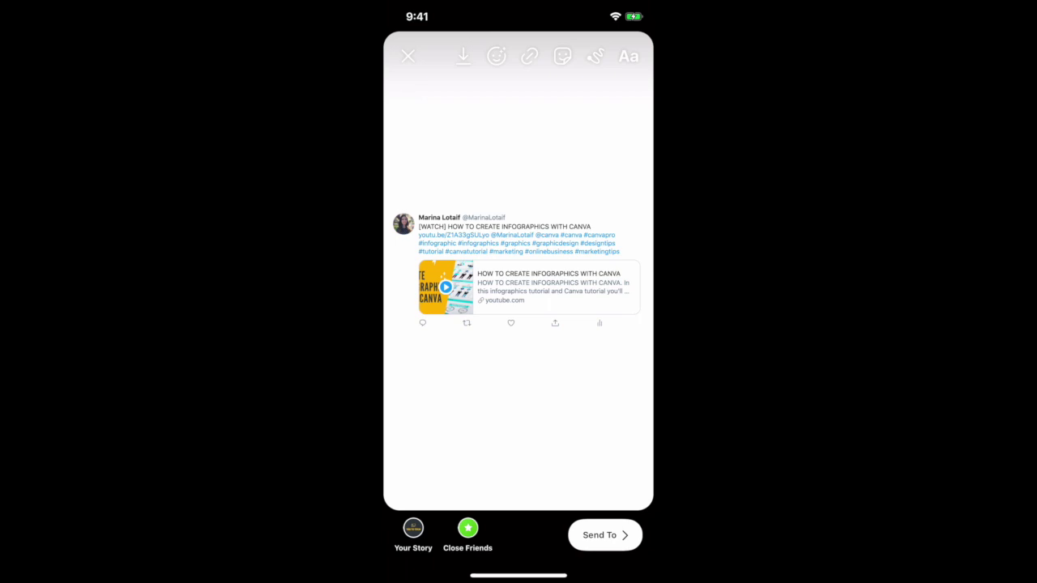
left_click(413, 528)
left_click(408, 93)
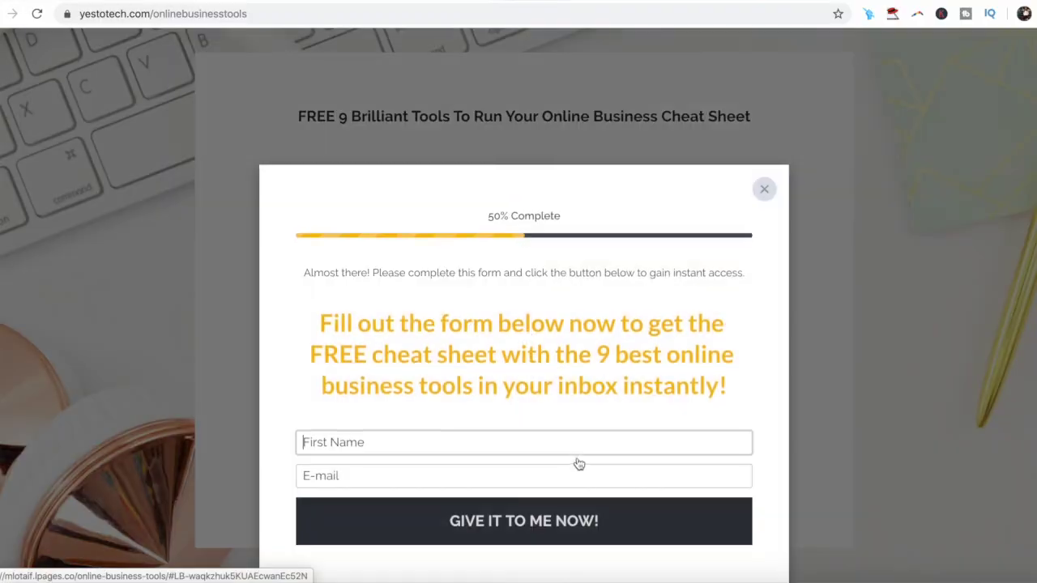
Type the subscriber's first name and e-mail address into the signup fields.
left_click(574, 444)
type("Mari")
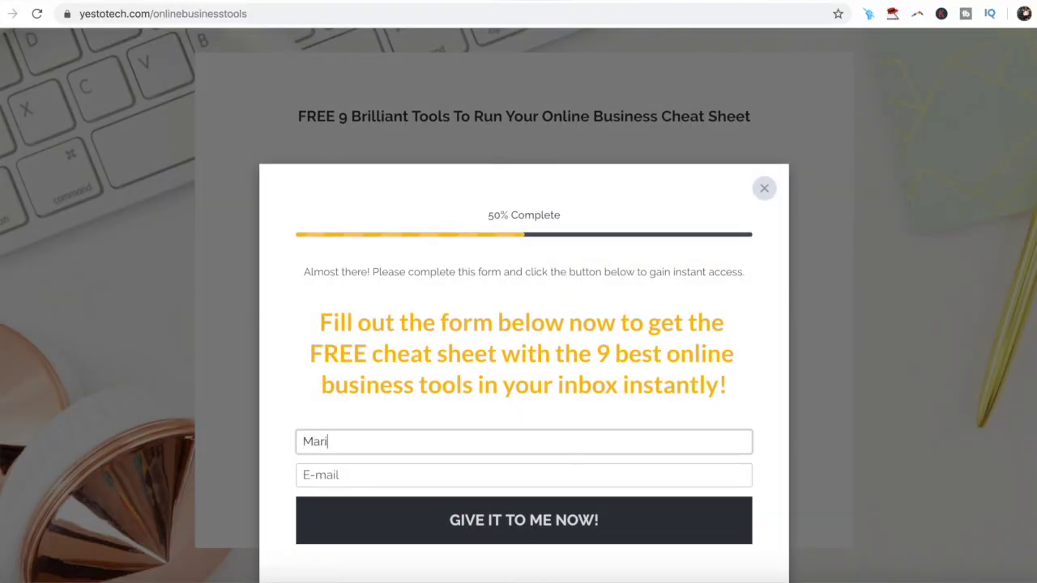
type("na")
left_click(324, 475)
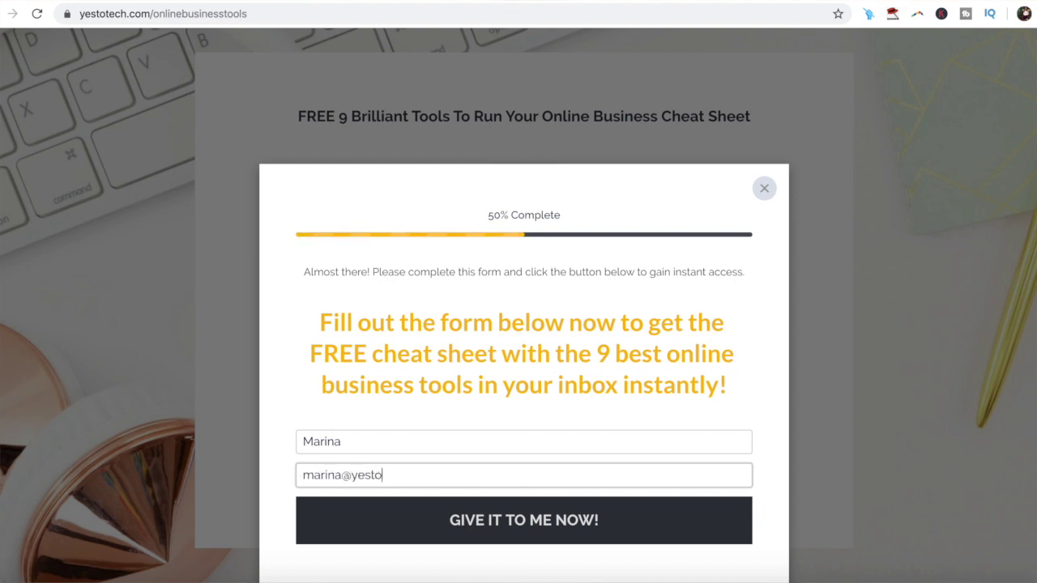
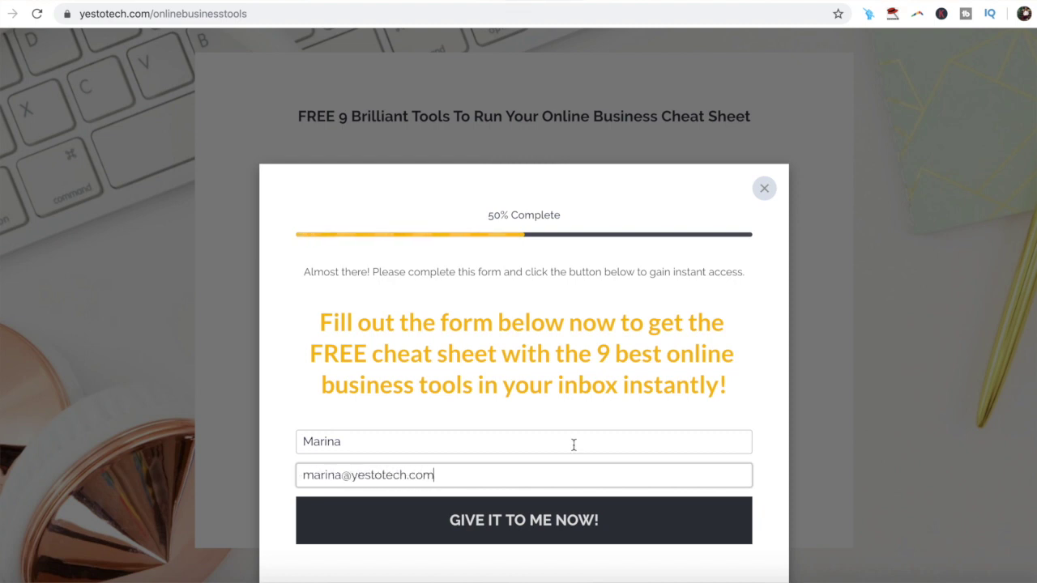